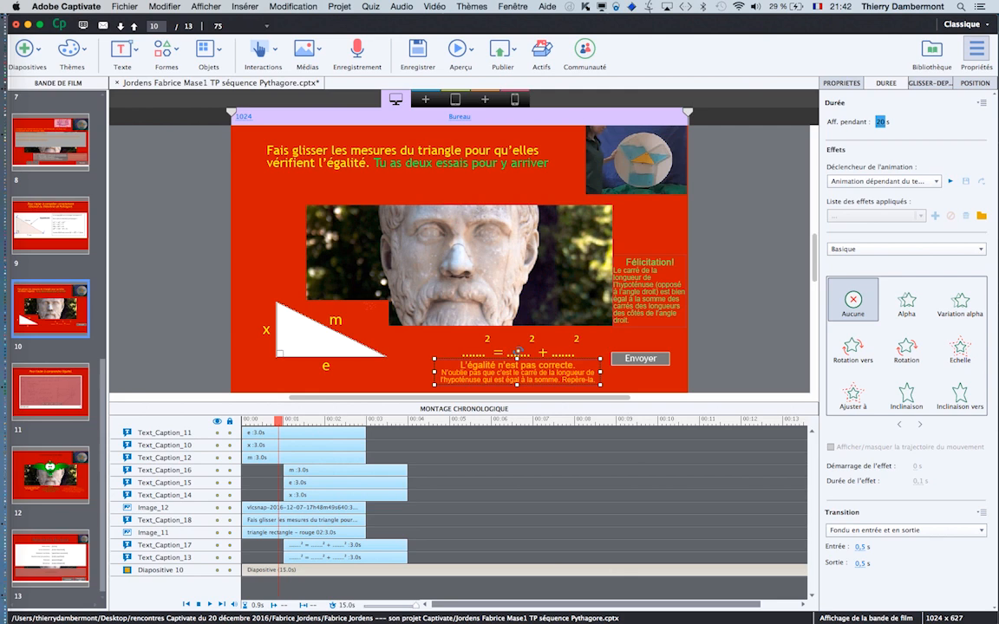
Preview the project from slide 10 onward and submit the equation e² = m² + x² as the first attempt.
left_click(458, 50)
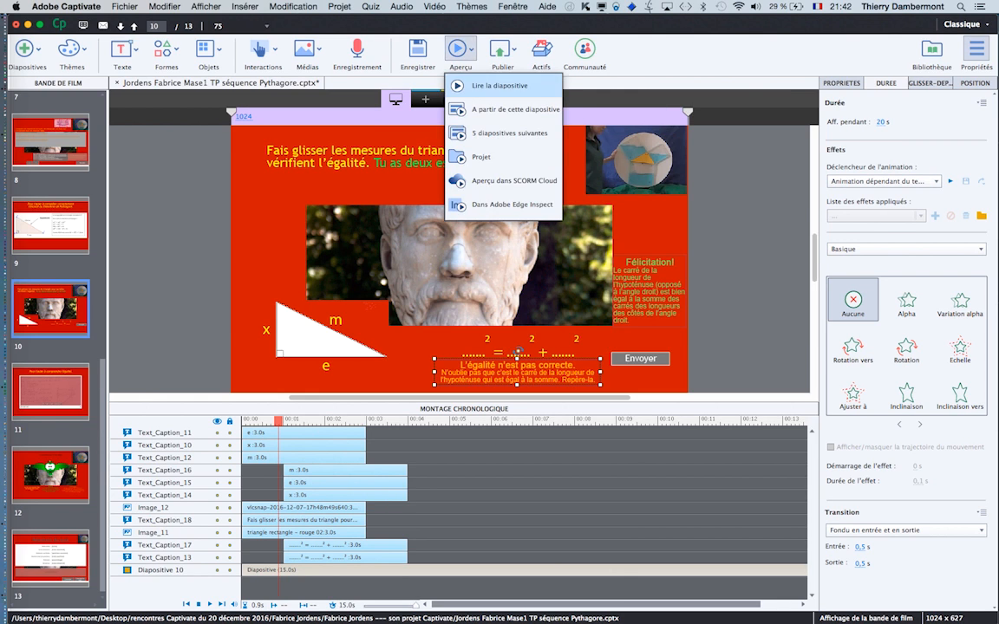
left_click(515, 105)
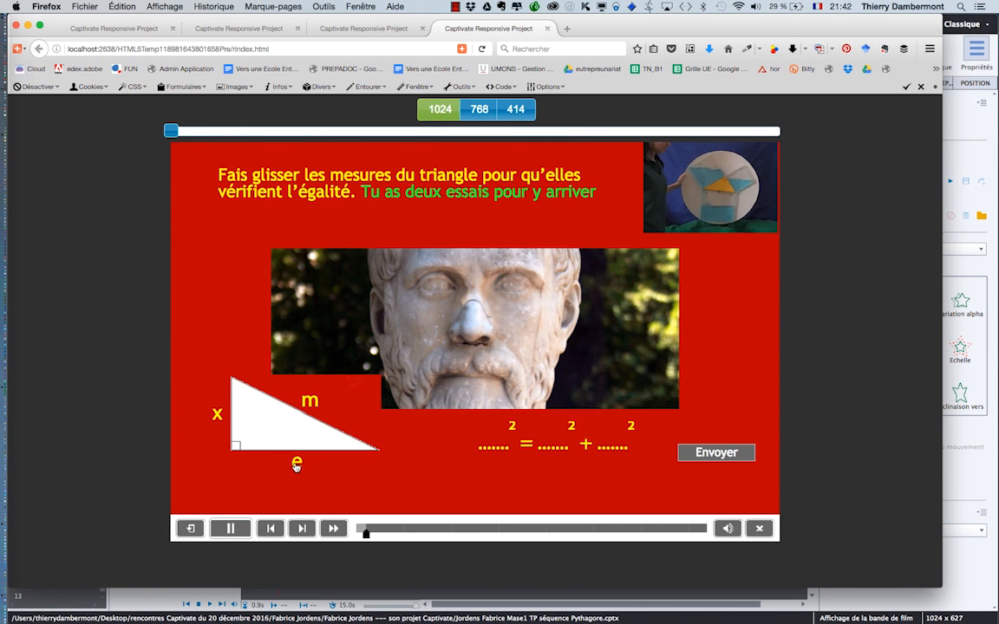
left_click_drag(298, 406, 542, 437)
left_click_drag(217, 414, 607, 439)
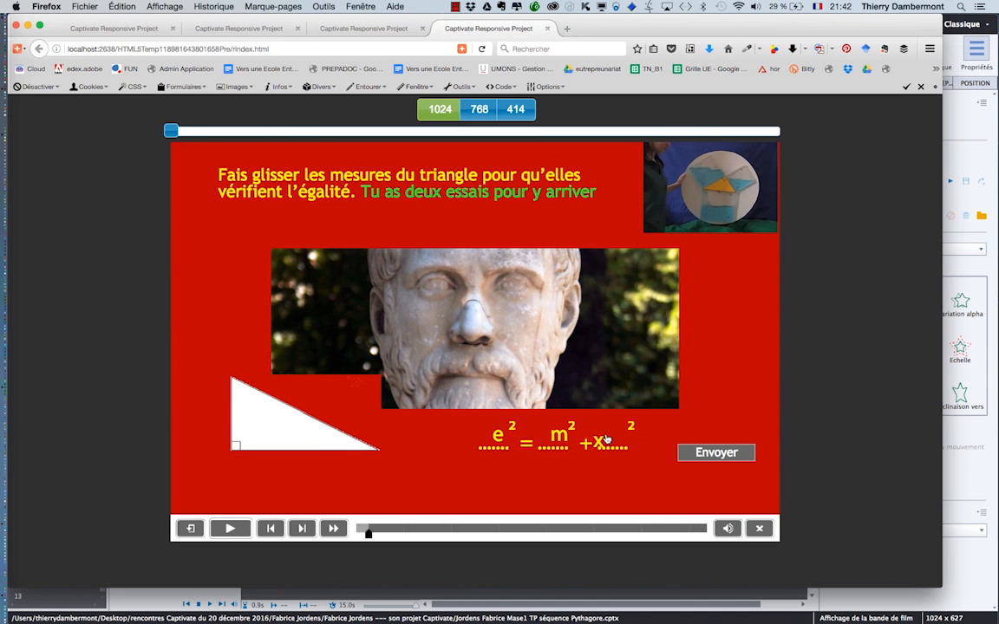
left_click(731, 458)
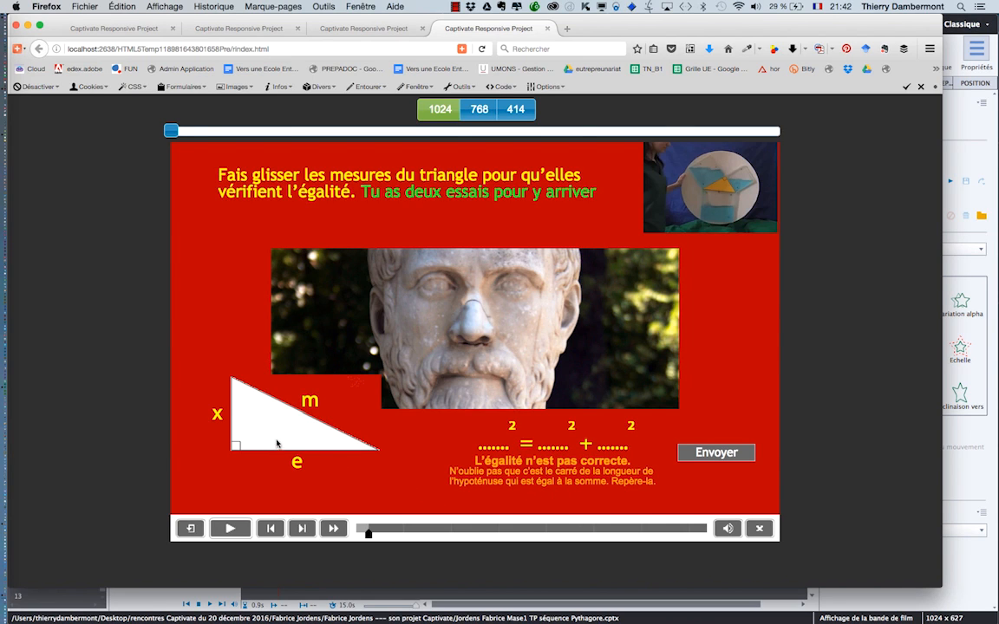
Submit x² = e² + m² as the second attempt in the preview and switch back to Adobe Captivate.
left_click_drag(217, 415, 490, 442)
left_click_drag(299, 462, 561, 449)
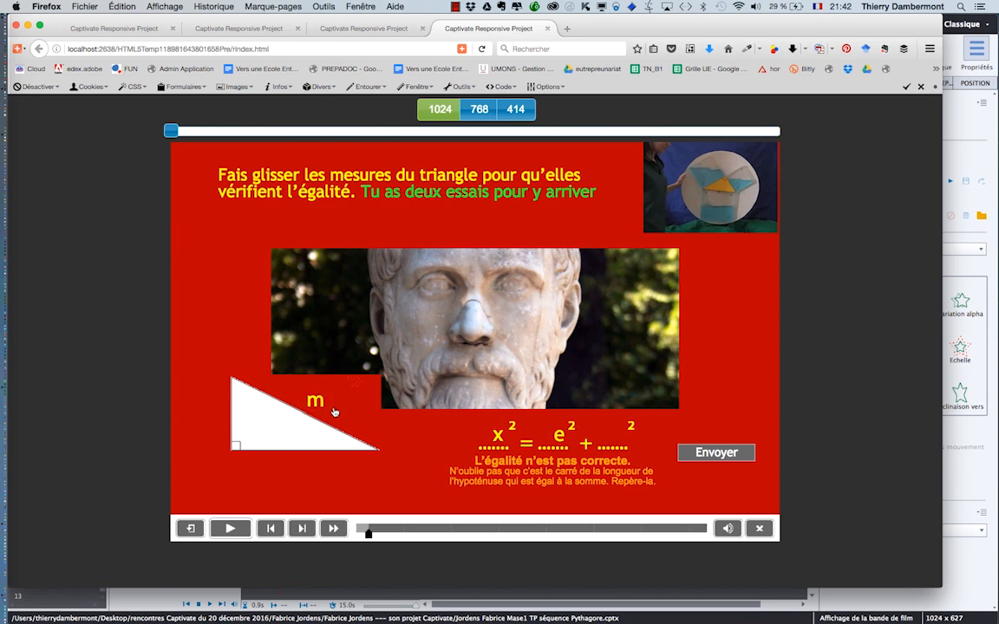
left_click_drag(311, 400, 638, 454)
left_click(729, 455)
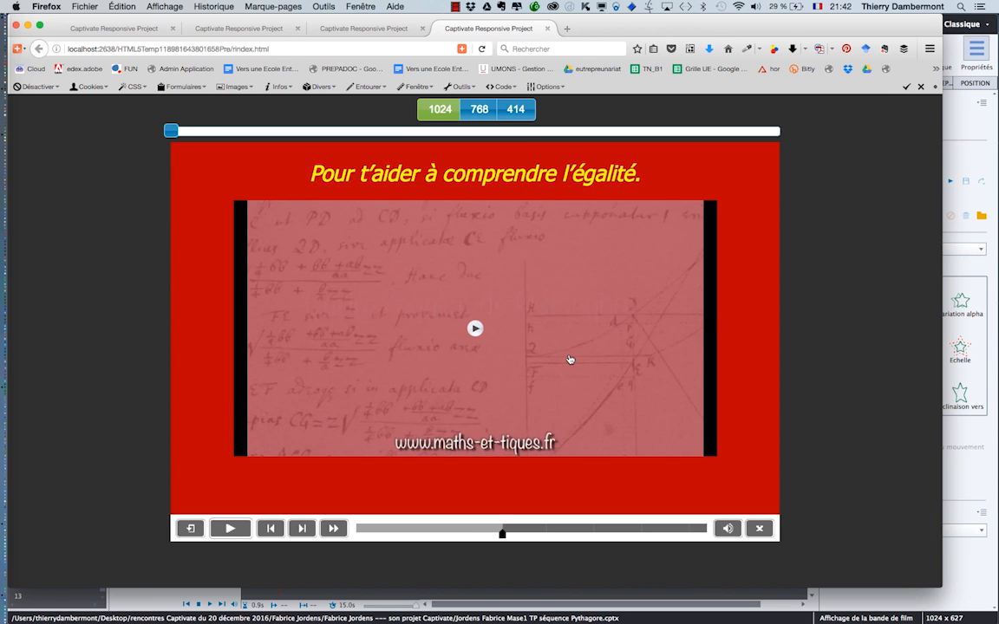
key("super+Tab")
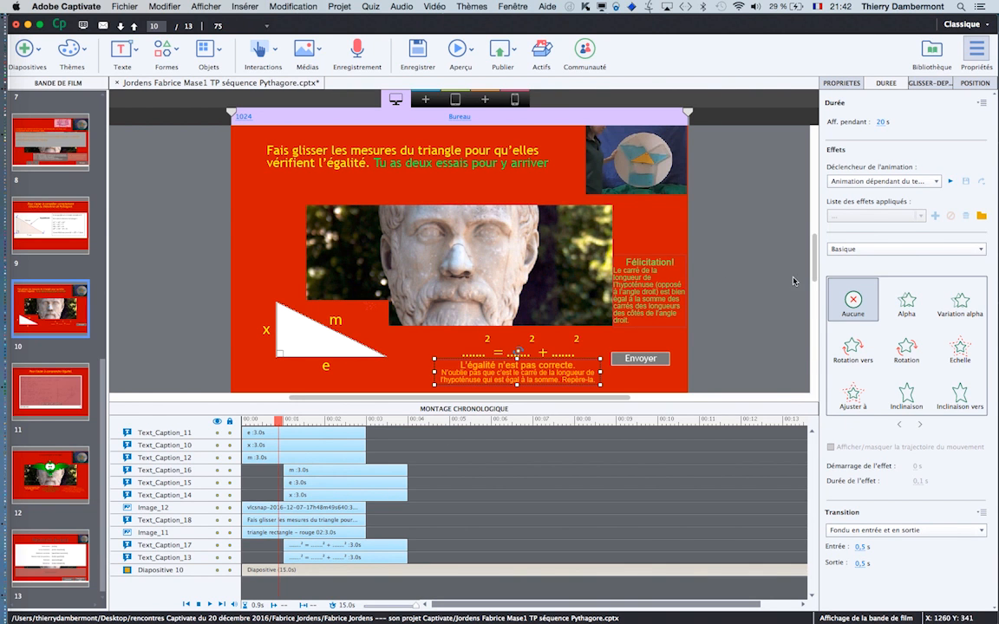
Preview again from slide 10 onward and submit the equation m² = e² + x².
left_click(716, 254)
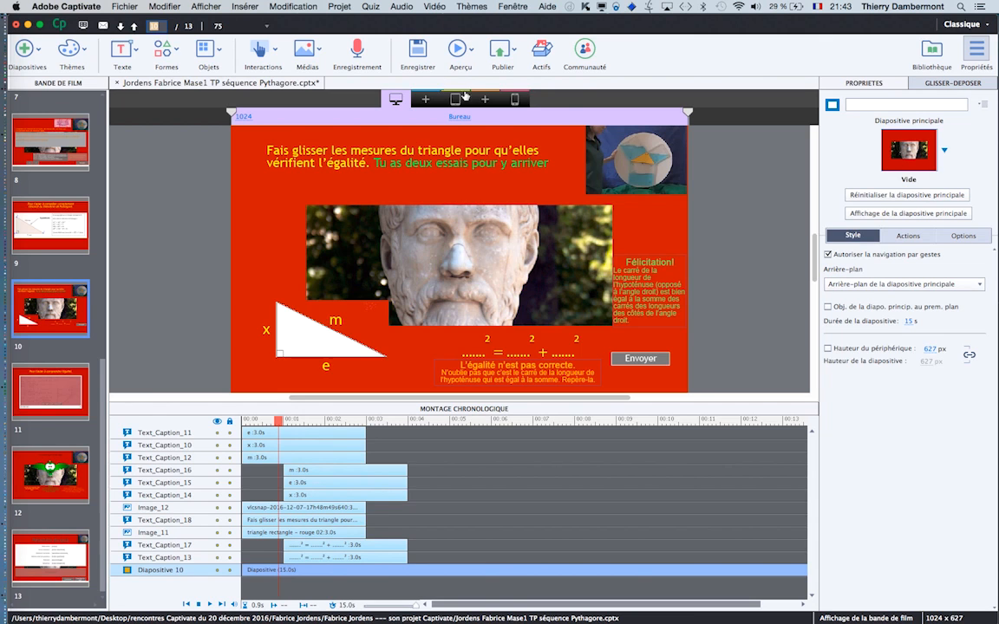
left_click(458, 49)
left_click(490, 111)
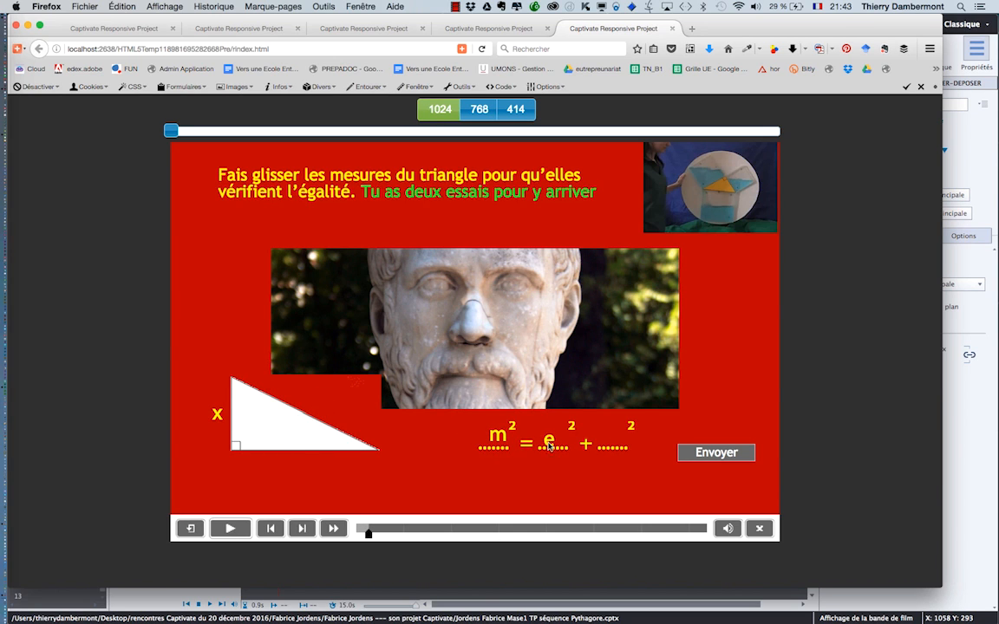
left_click(711, 453)
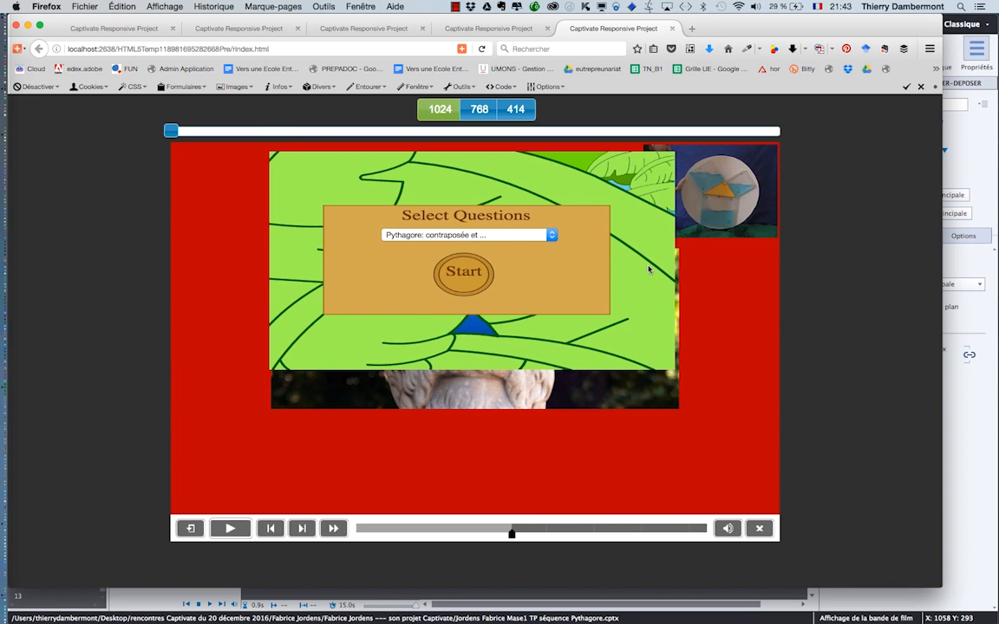
Start the Pythagore letter-guessing game, try D, F, I, K, W and V, and switch back to Adobe Captivate.
left_click(485, 270)
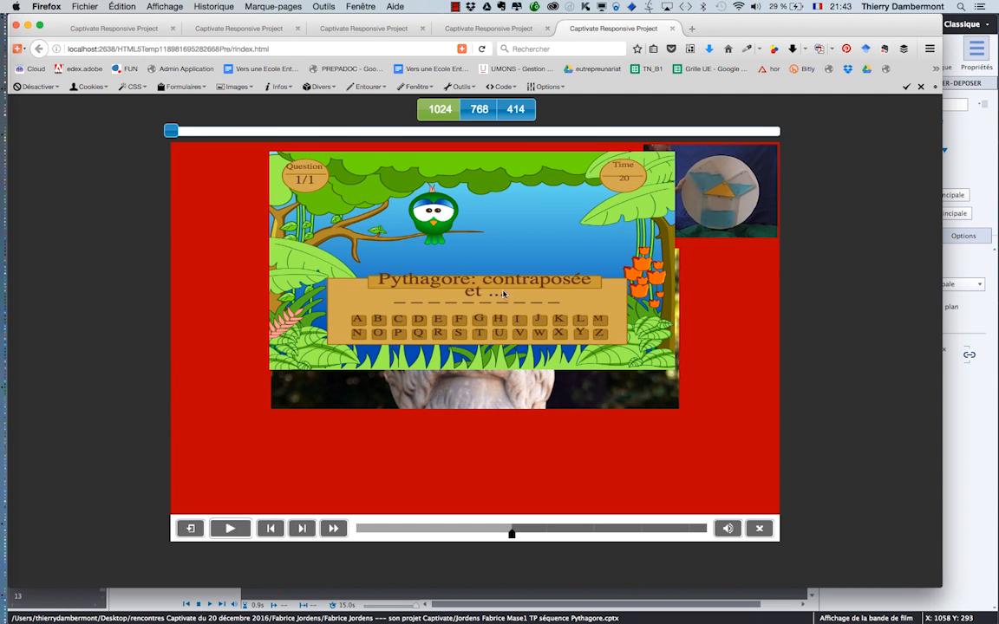
left_click(418, 320)
left_click(457, 320)
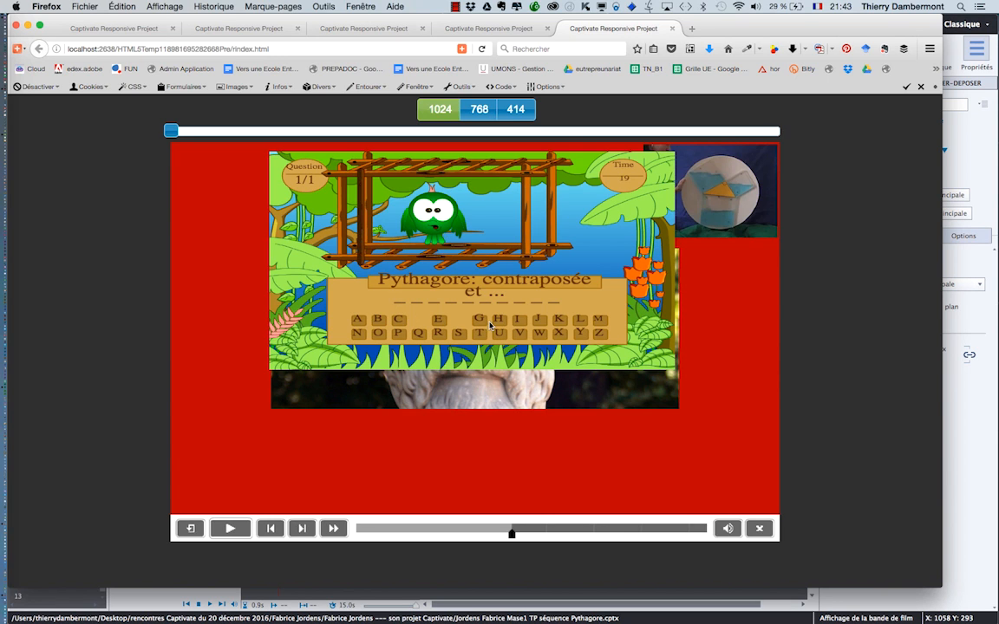
left_click(515, 321)
left_click(555, 321)
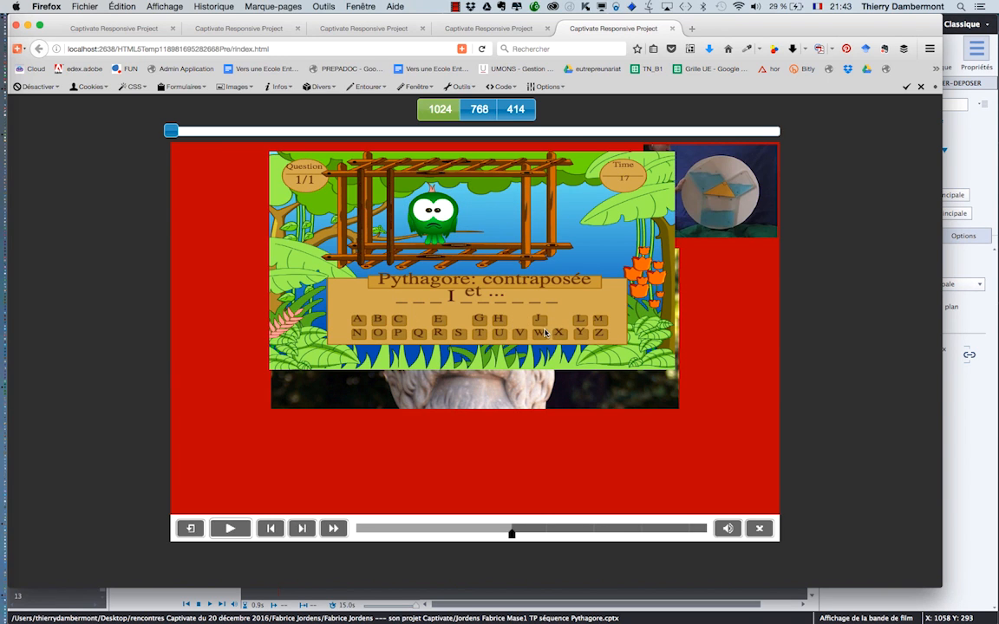
left_click(539, 333)
left_click(519, 333)
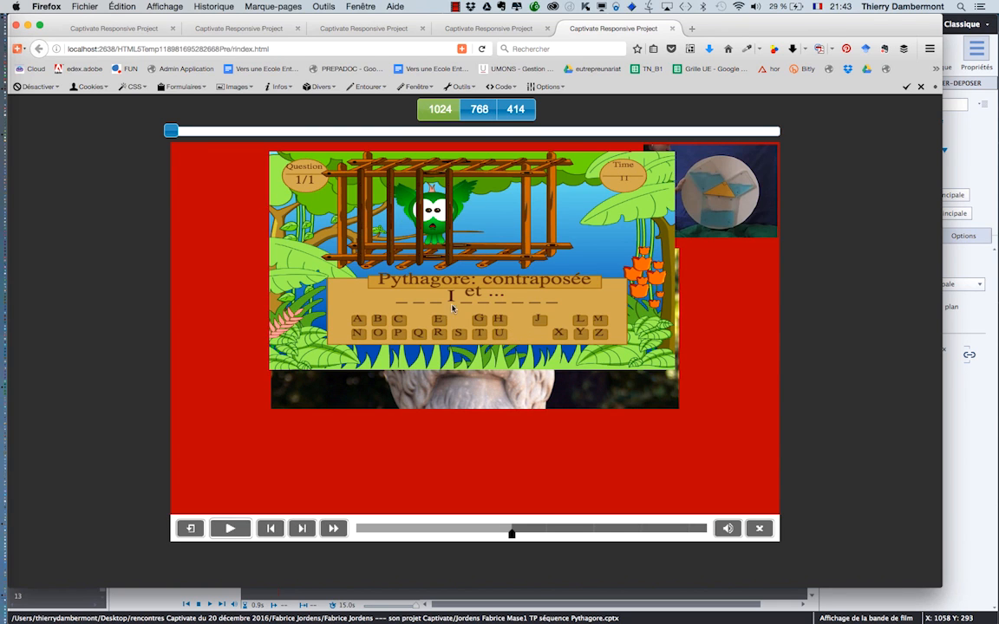
key("super+Tab")
left_click(419, 326)
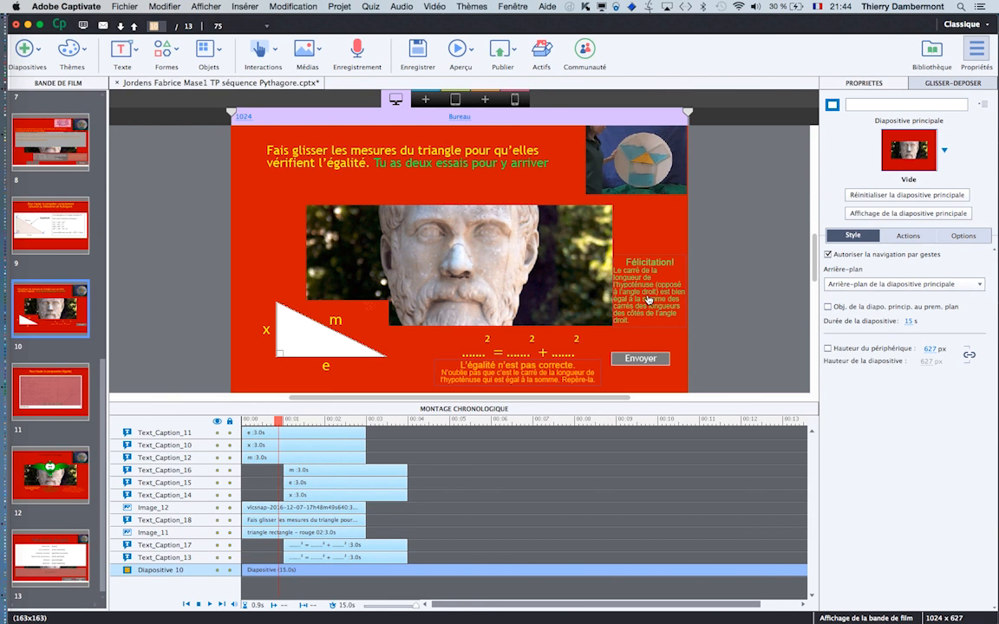
Set the success action of slide 10's drag-and-drop interaction to "Aucune action".
left_click(648, 300)
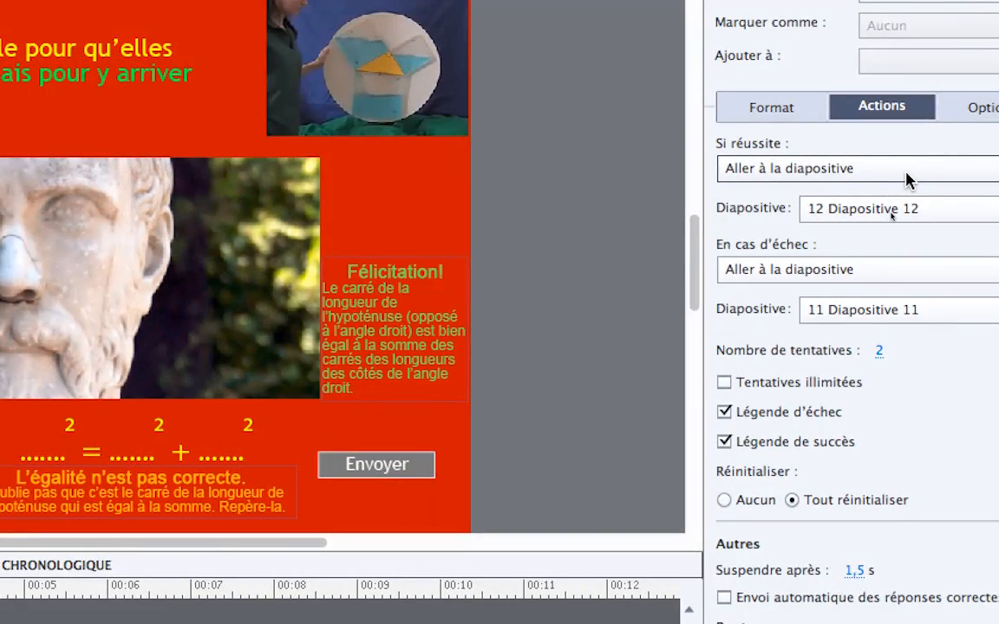
left_click(908, 177)
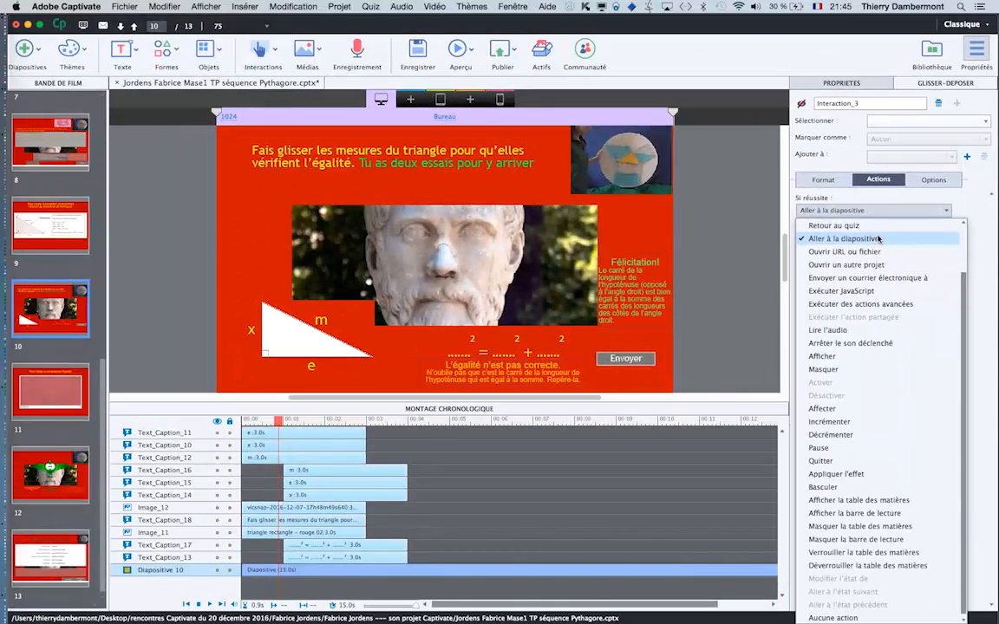
left_click(876, 238)
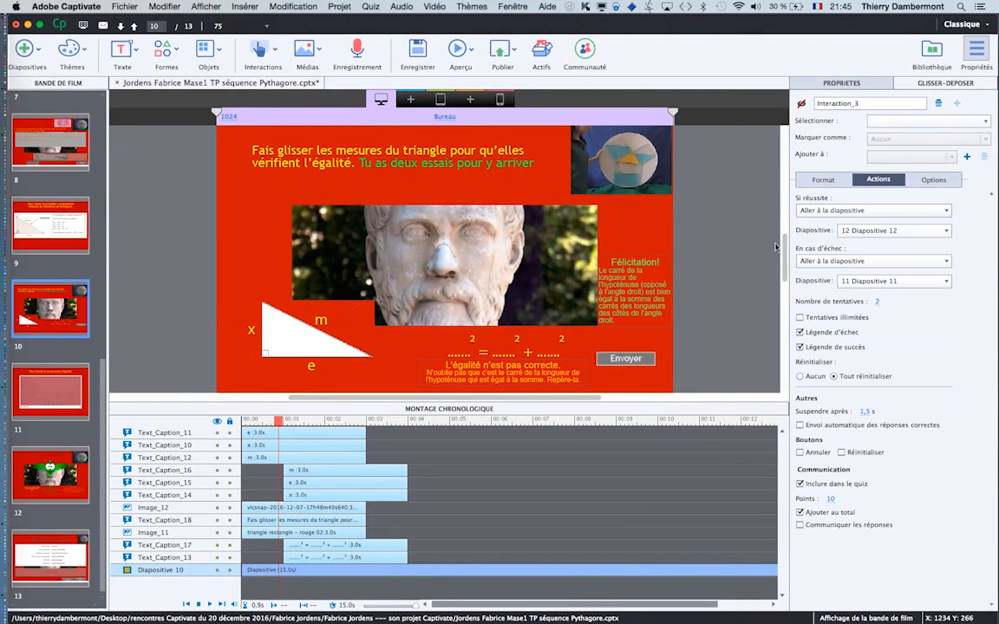
left_click(864, 212)
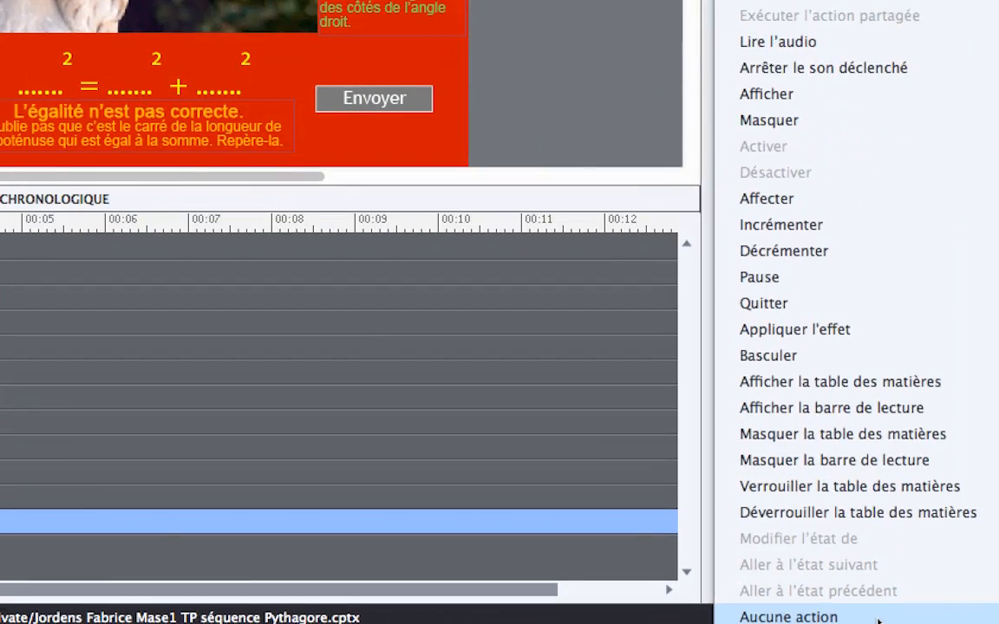
left_click(877, 621)
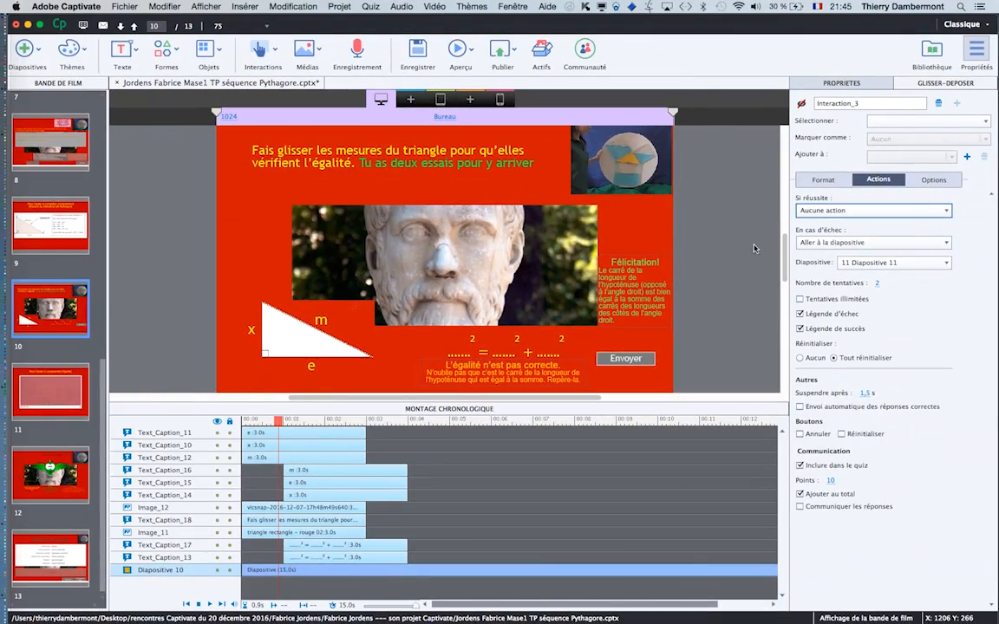
Set the display time of the "Félicitation!" success caption to 120 s.
left_click(648, 287)
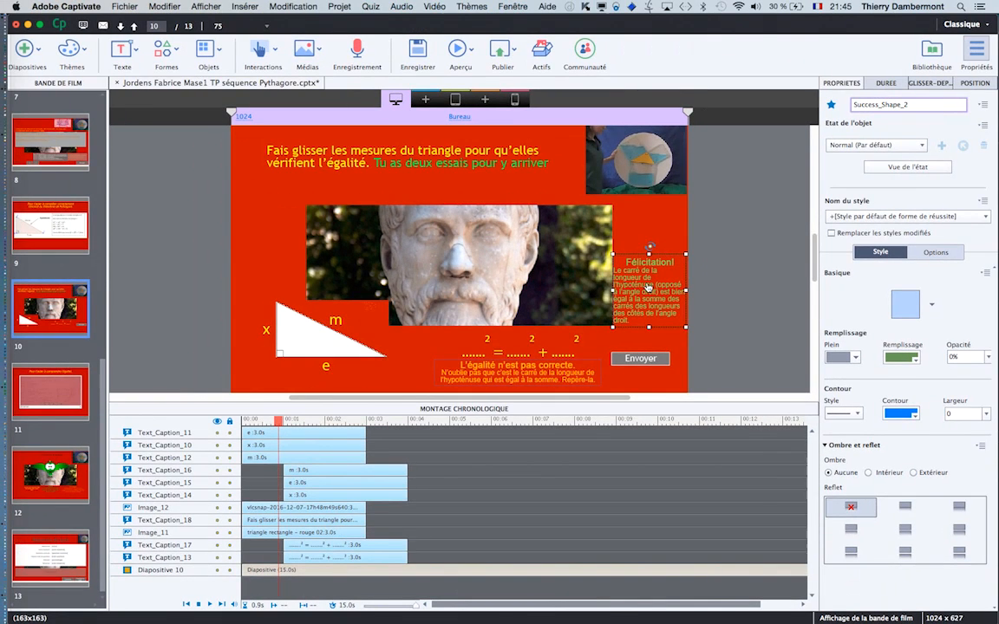
left_click(884, 83)
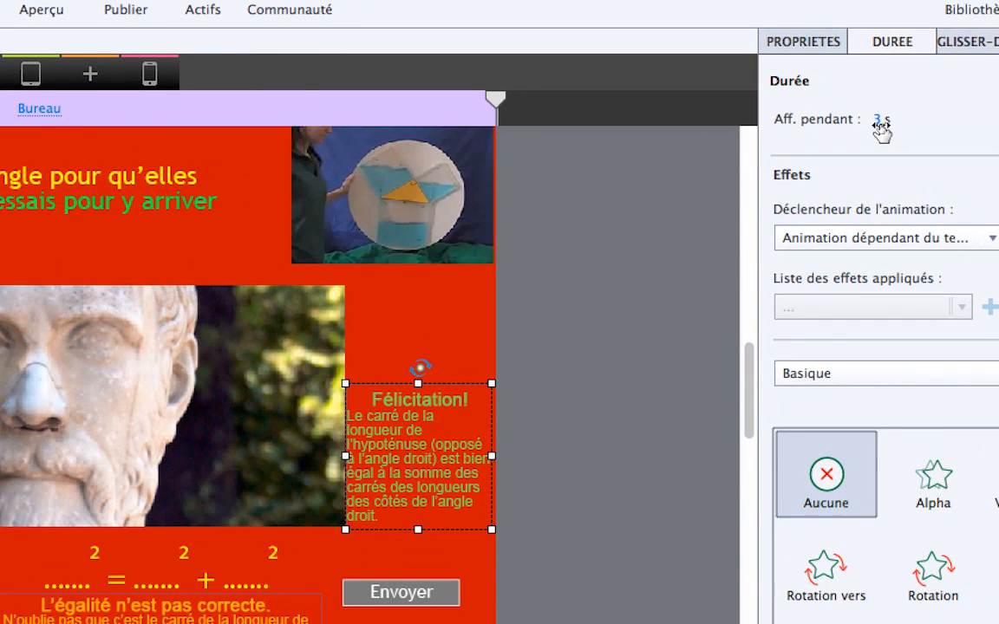
left_click(879, 122)
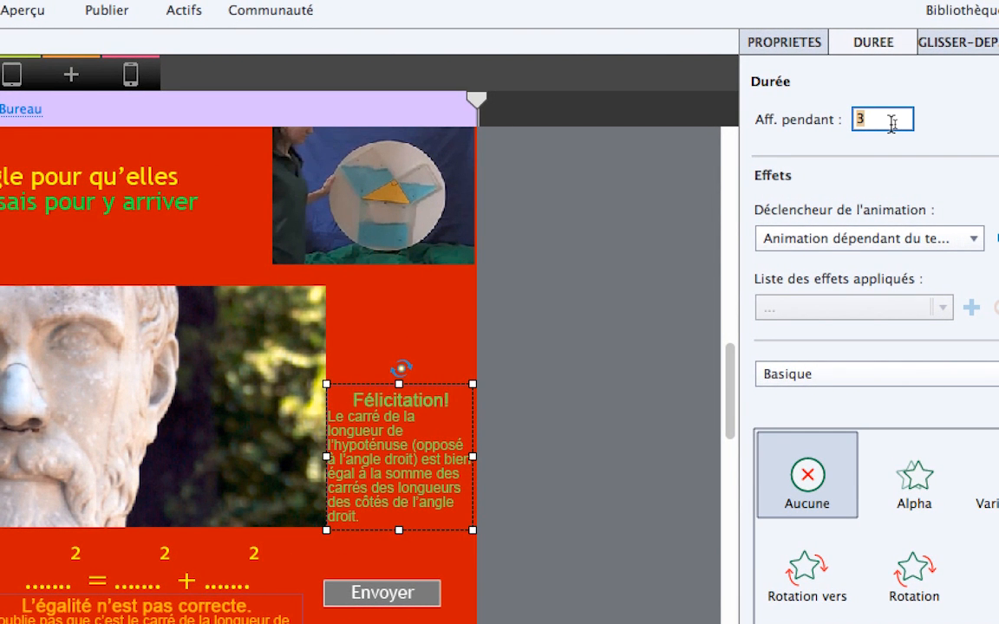
type("60")
left_click_drag(898, 120, 852, 118)
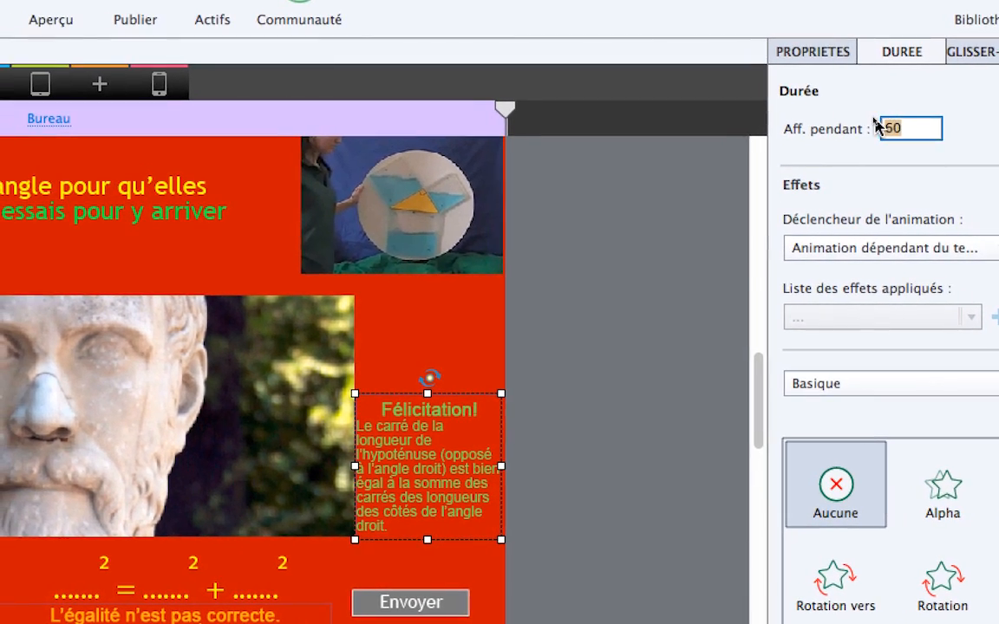
type("120")
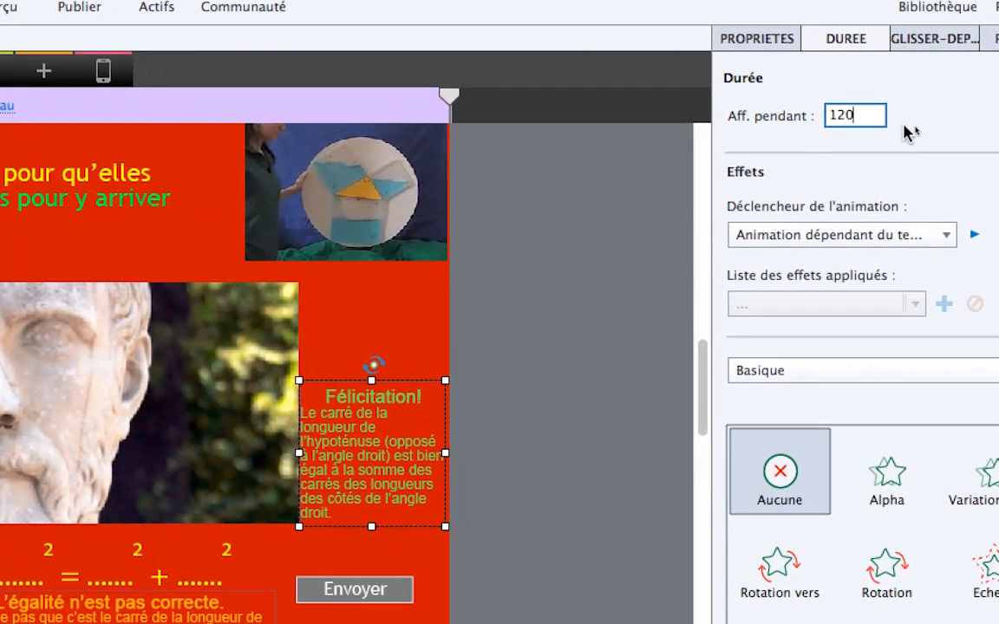
key("Return")
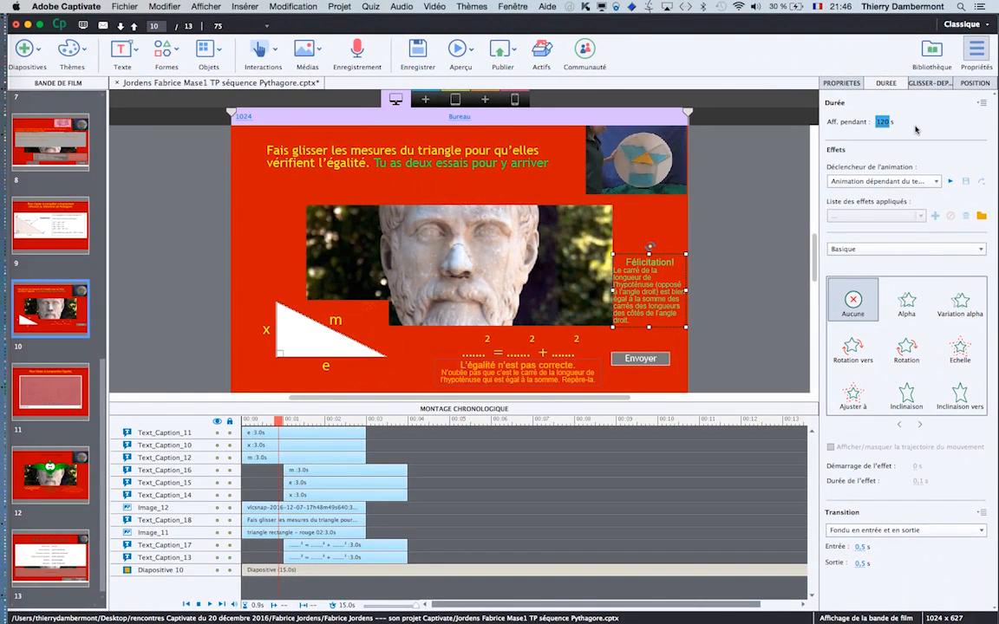
Preview from slide 10 onward, submit m² = e² + x² to test the success caption, and return to Adobe Captivate.
left_click(466, 54)
left_click(495, 111)
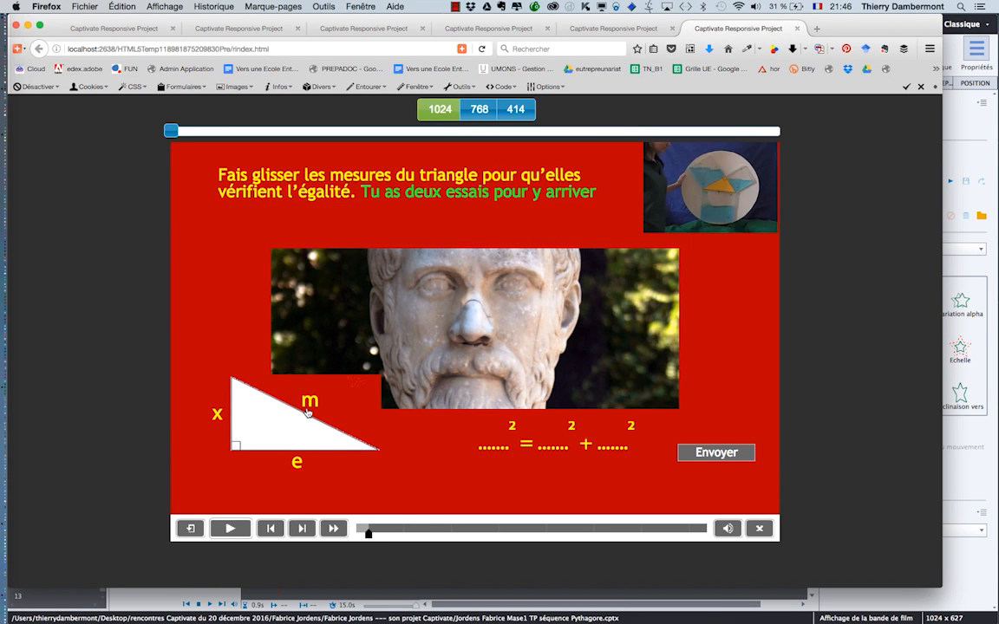
left_click_drag(308, 402, 461, 446)
left_click_drag(298, 463, 555, 444)
left_click_drag(217, 417, 621, 438)
left_click(727, 453)
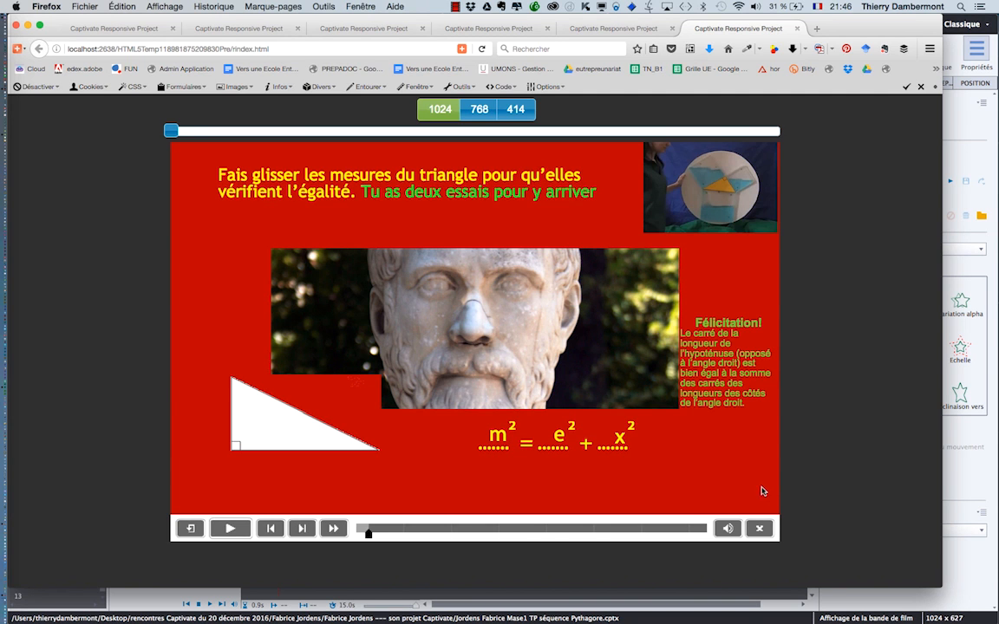
key("super+Tab")
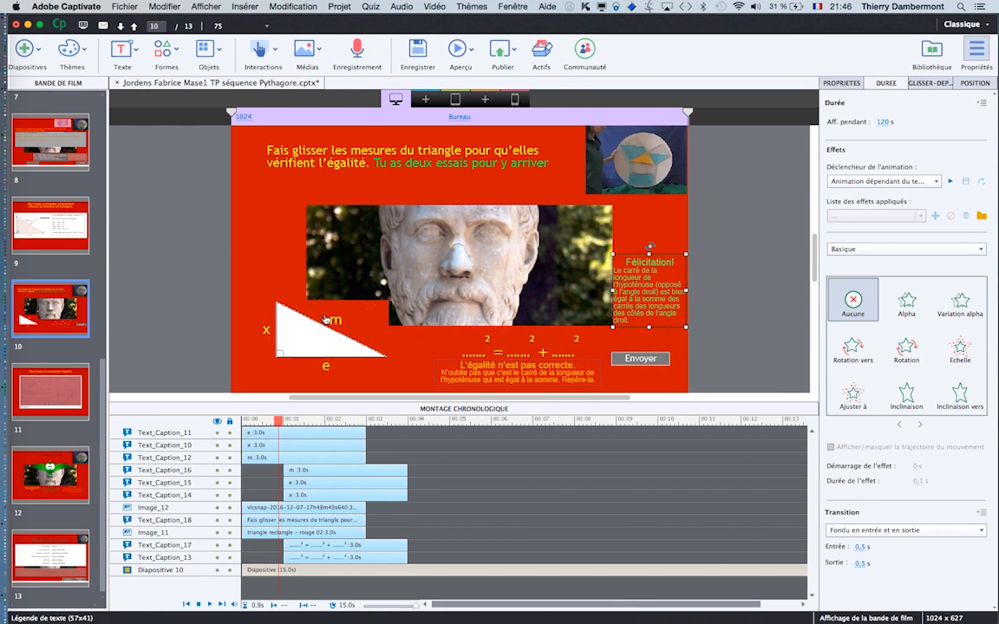
Insert a new button on slide 10.
left_click(293, 288)
left_click(261, 52)
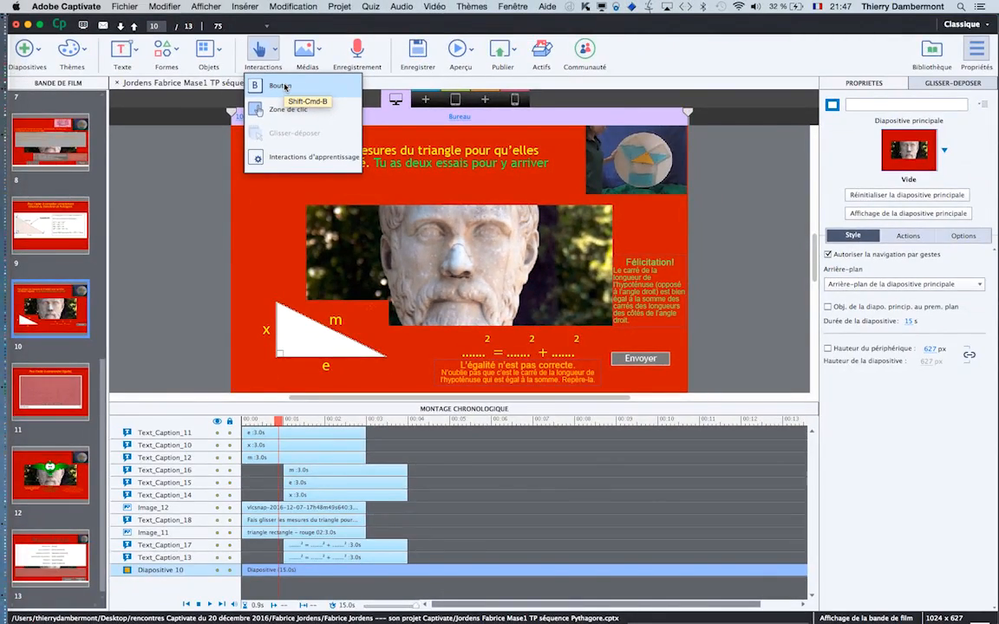
left_click(285, 86)
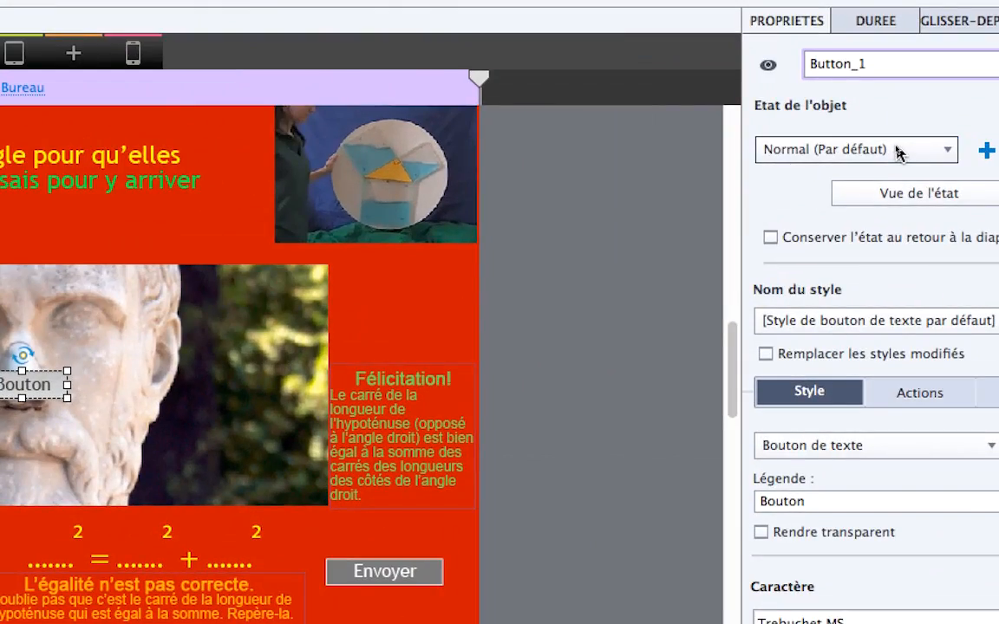
Delete the RollOver state of the new button.
left_click(900, 151)
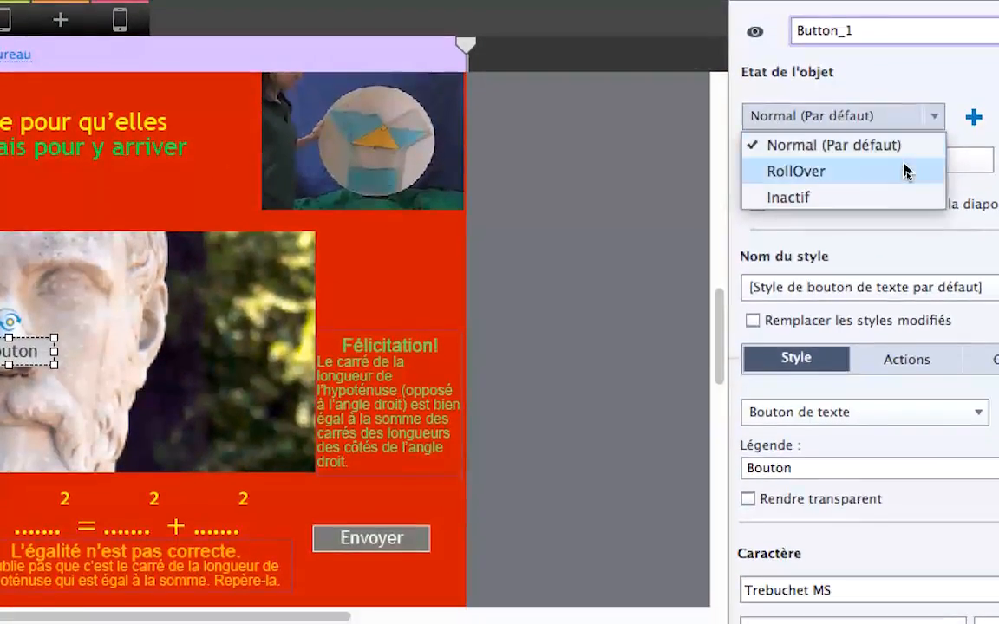
left_click(917, 178)
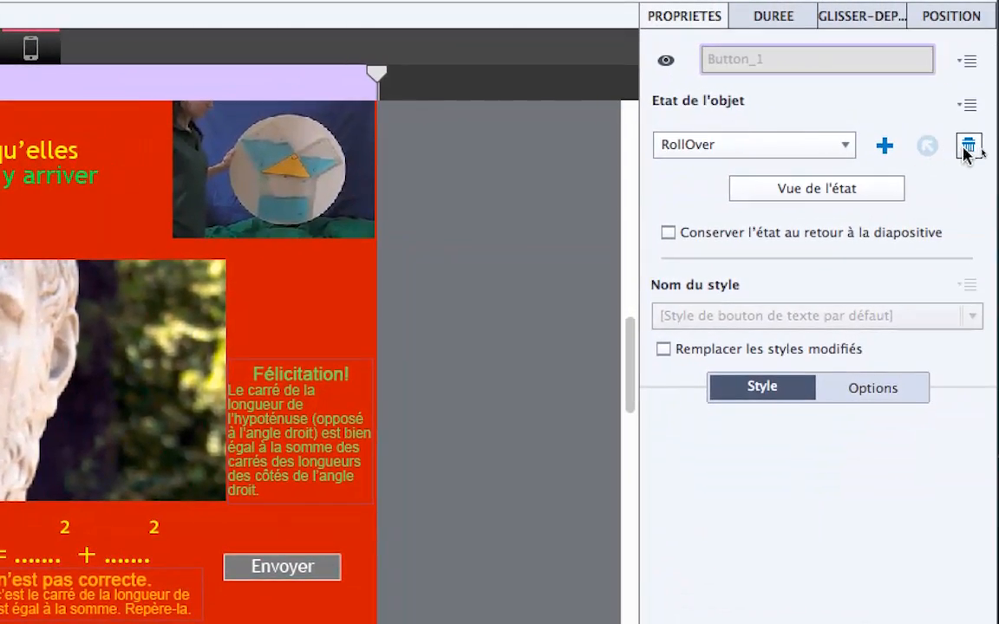
left_click(967, 145)
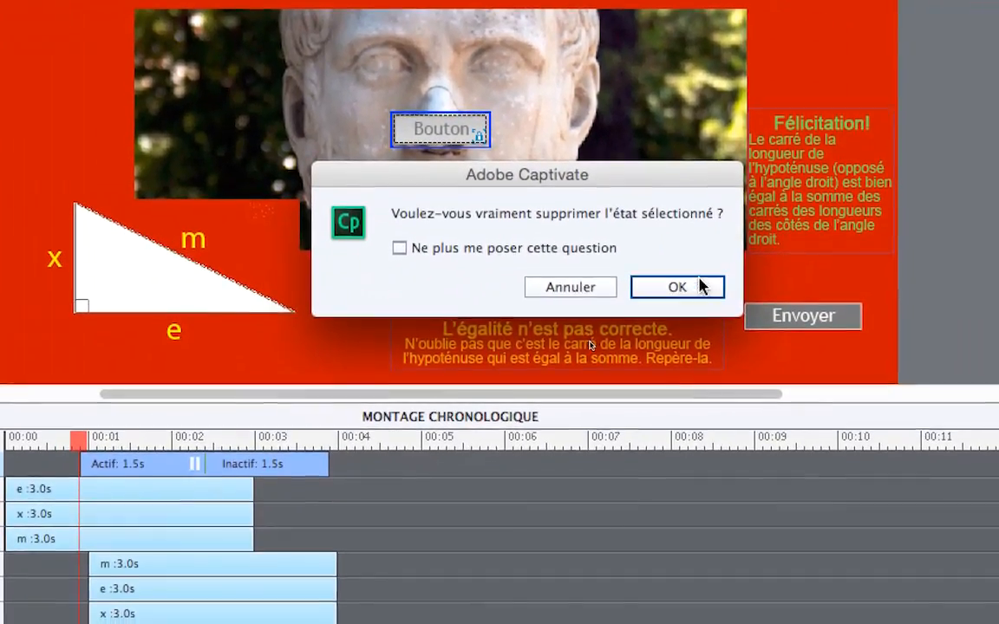
left_click(794, 309)
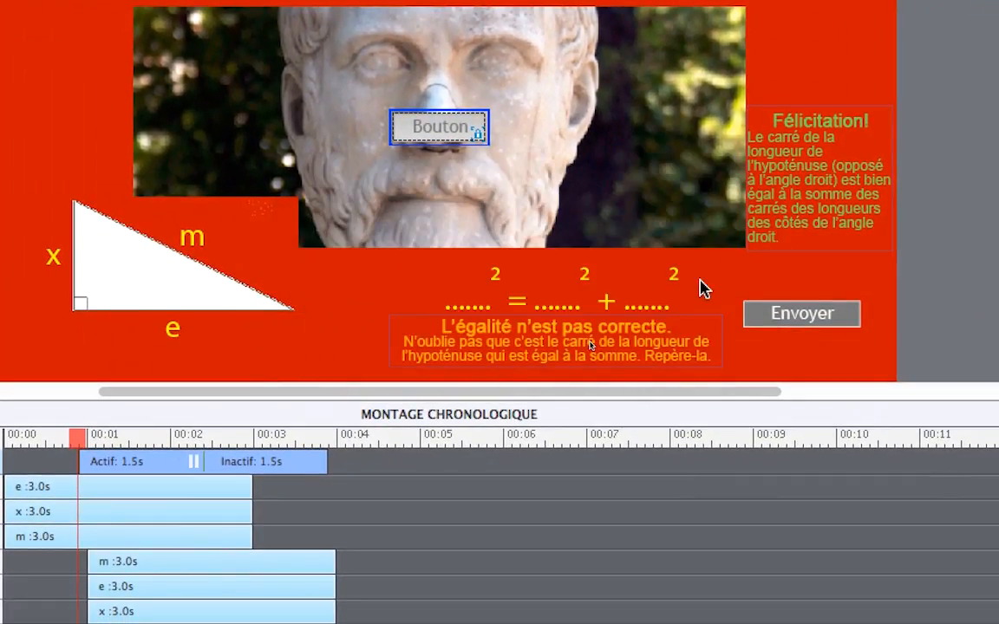
Delete the Inactif state of the new button, keeping only its Normal (Par défaut) state.
left_click(905, 149)
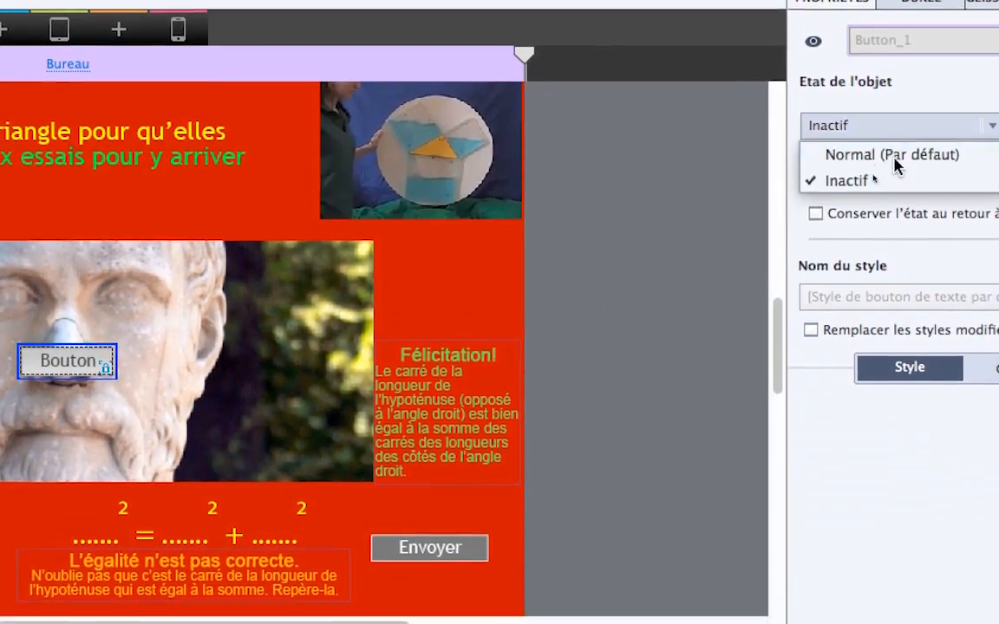
left_click(905, 200)
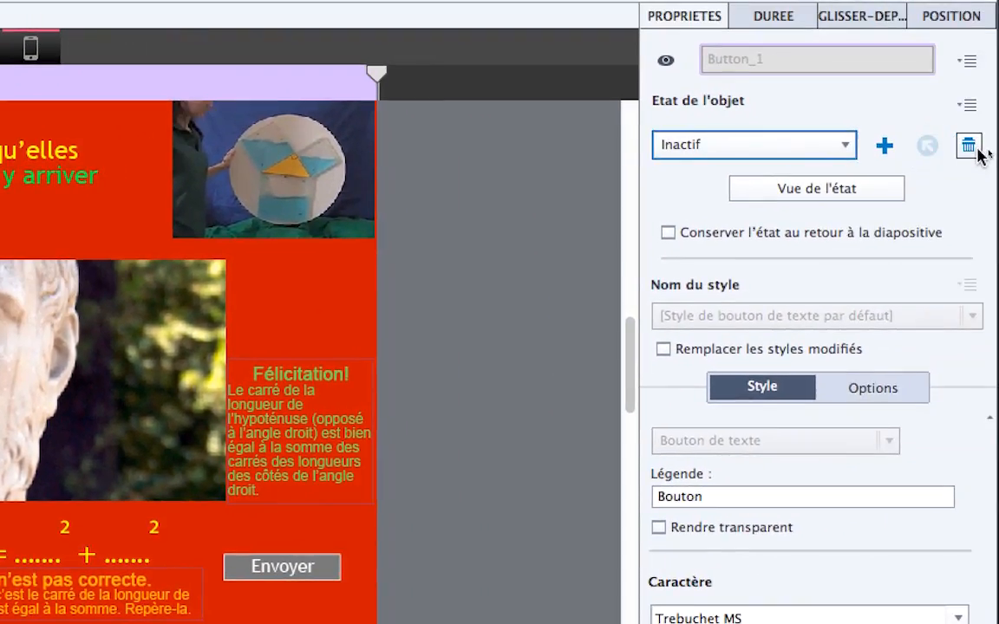
left_click(972, 144)
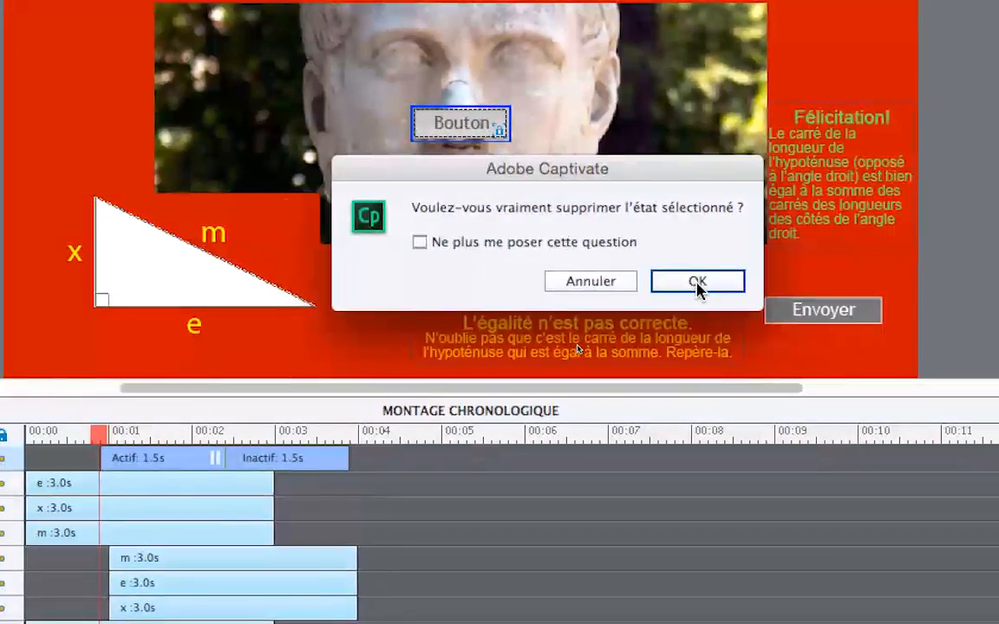
left_click(689, 295)
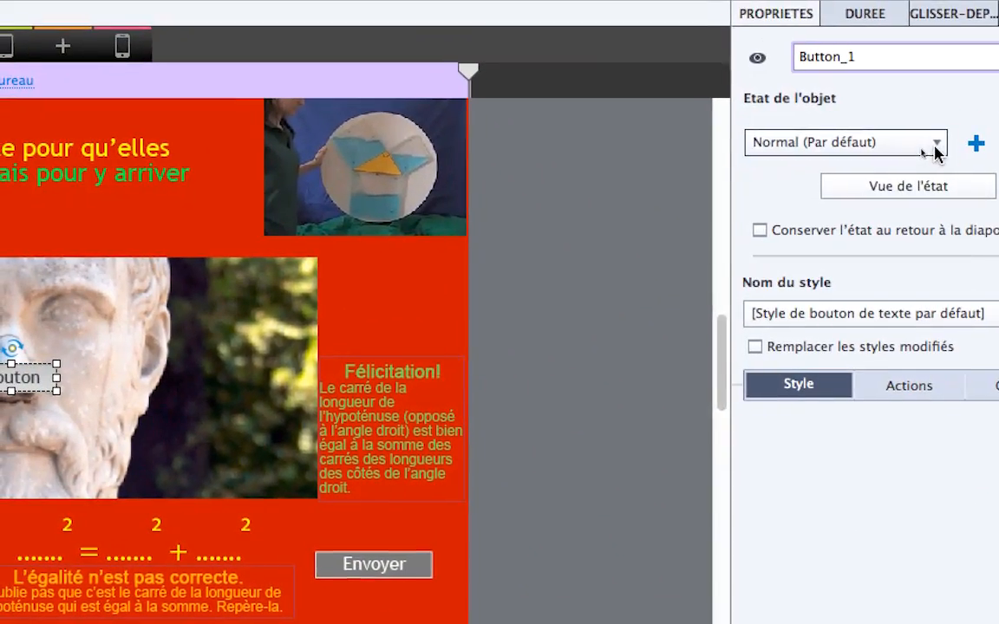
left_click(966, 125)
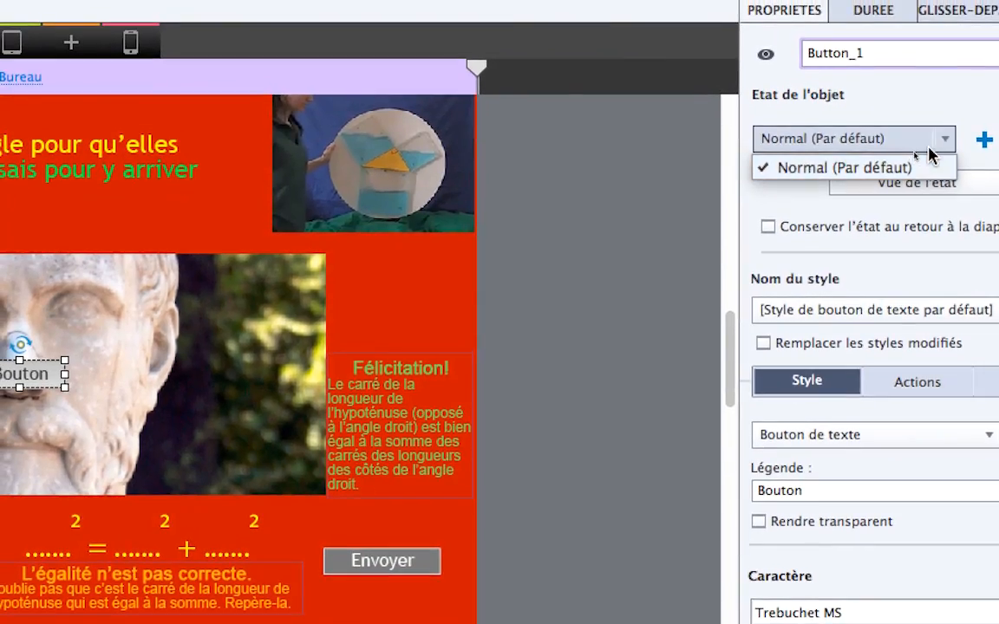
left_click(933, 167)
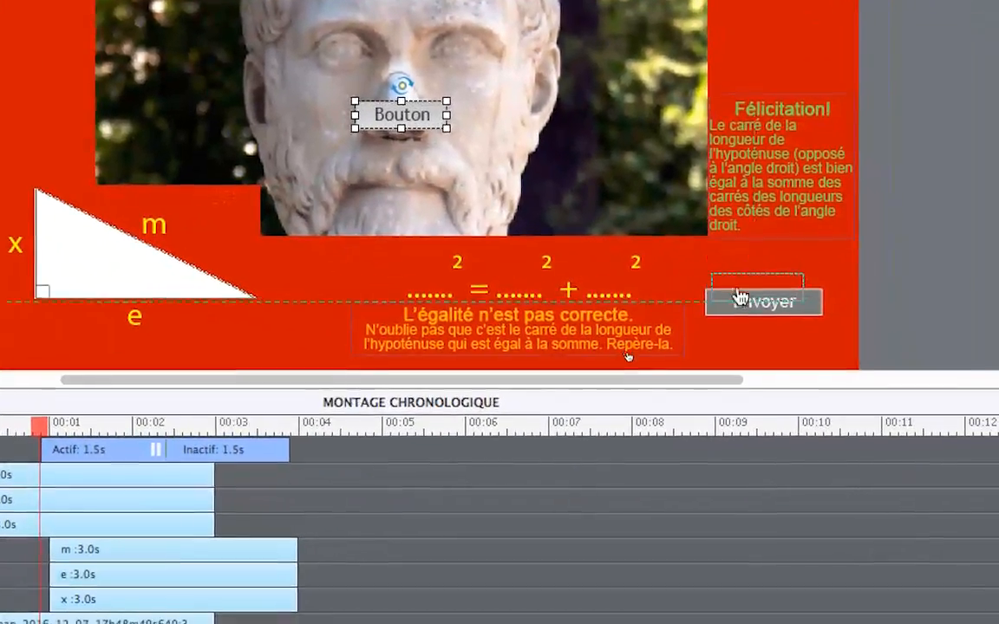
Place the new button over the Envoyer button and set its caption to "Continuer".
left_click(743, 299)
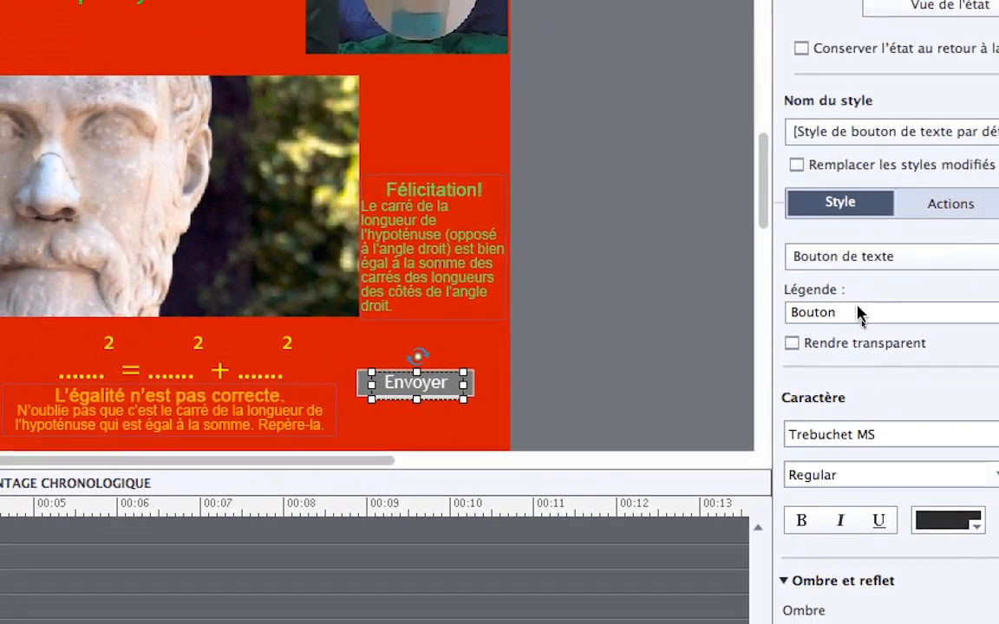
left_click_drag(859, 379, 799, 377)
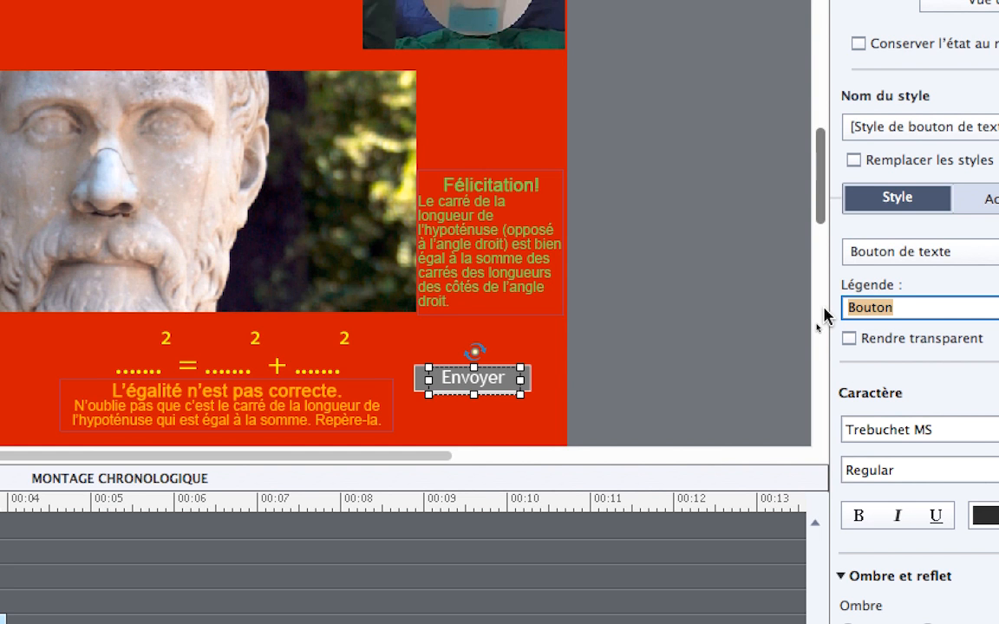
type("Continuer")
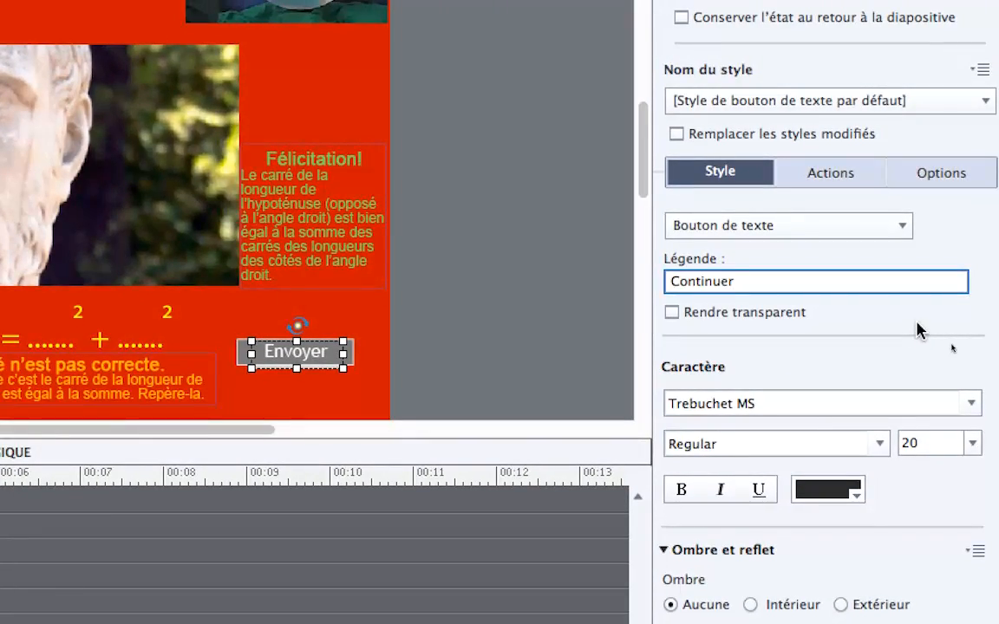
left_click(917, 323)
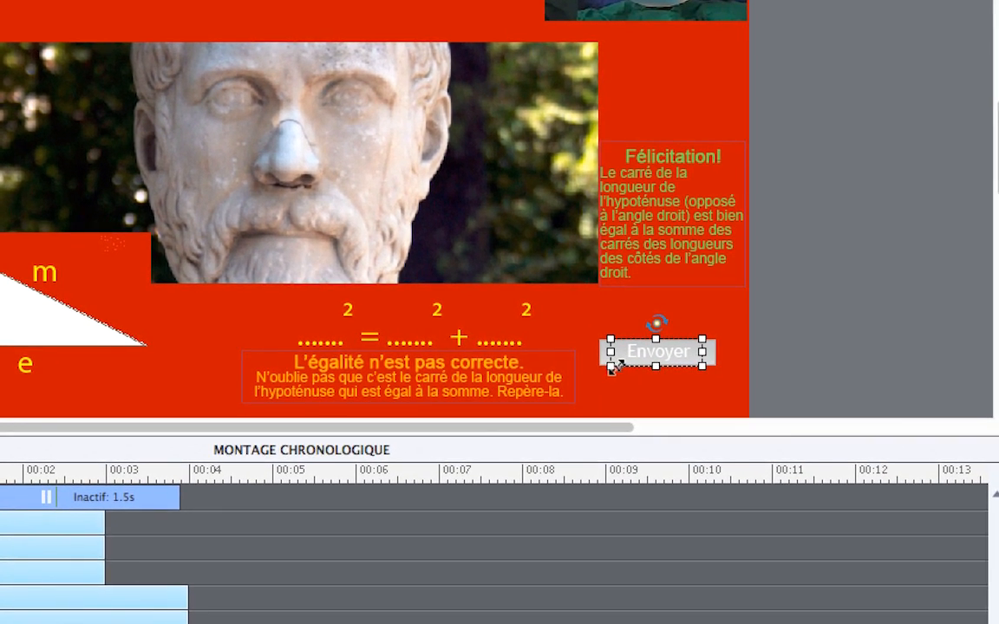
left_click_drag(615, 370, 646, 358)
left_click(703, 371)
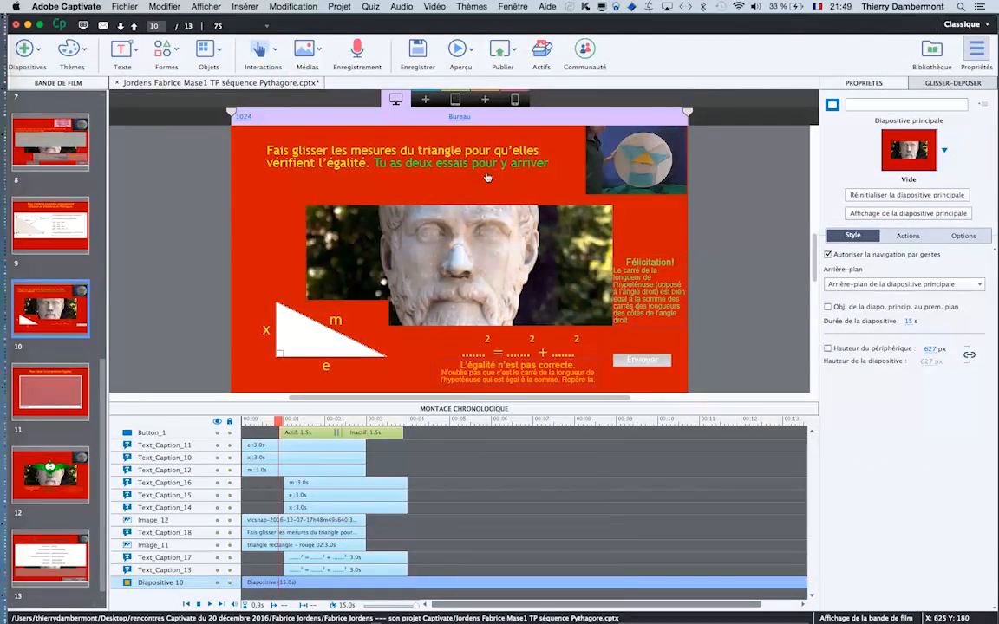
Preview from slide 10 onward, submit m² = e² + x², and test the Continuer button.
left_click(457, 50)
left_click(444, 100)
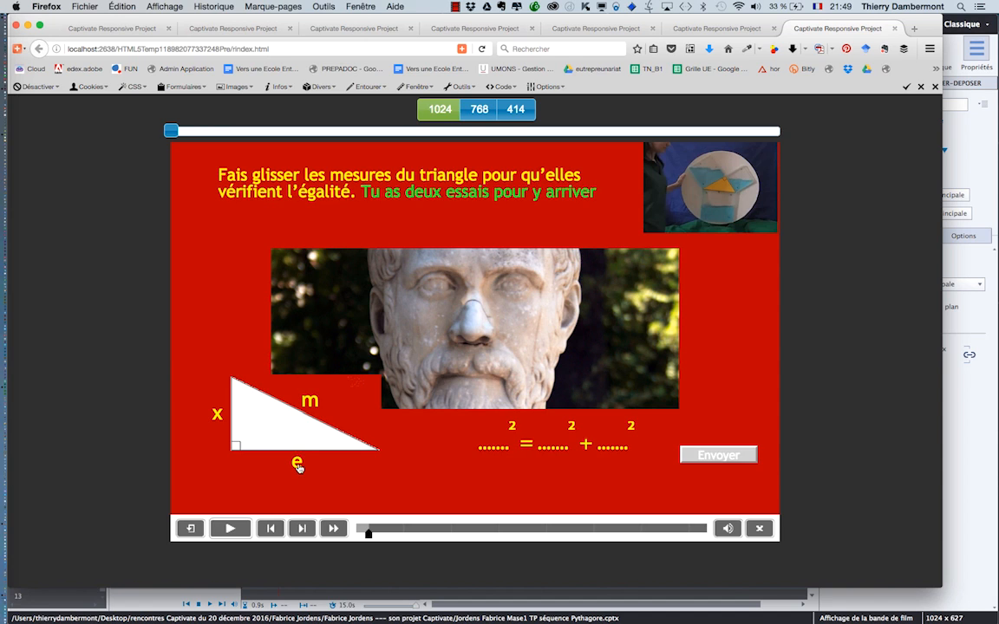
left_click_drag(314, 405, 494, 443)
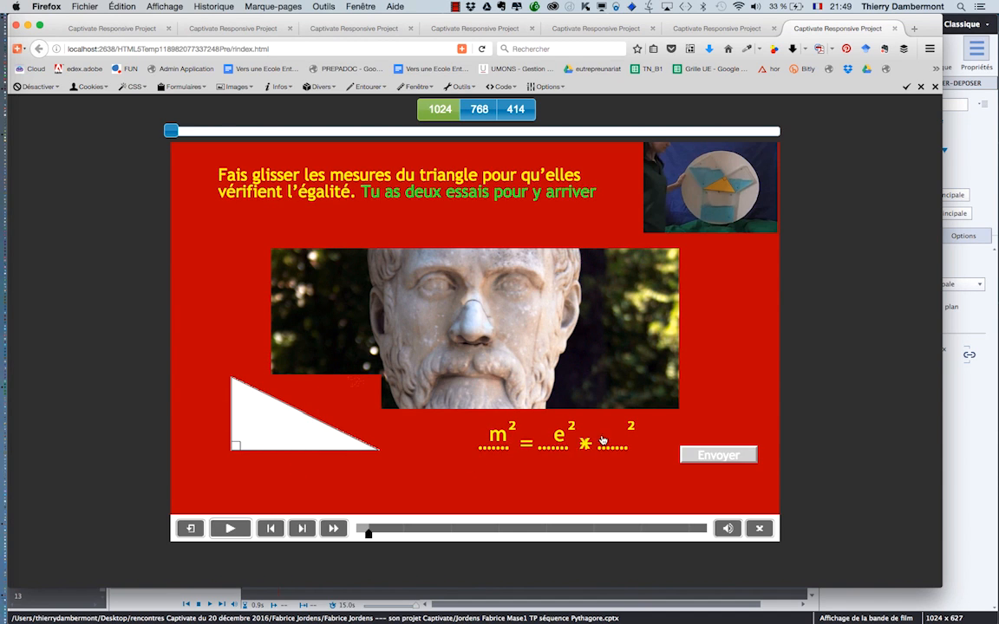
left_click(726, 457)
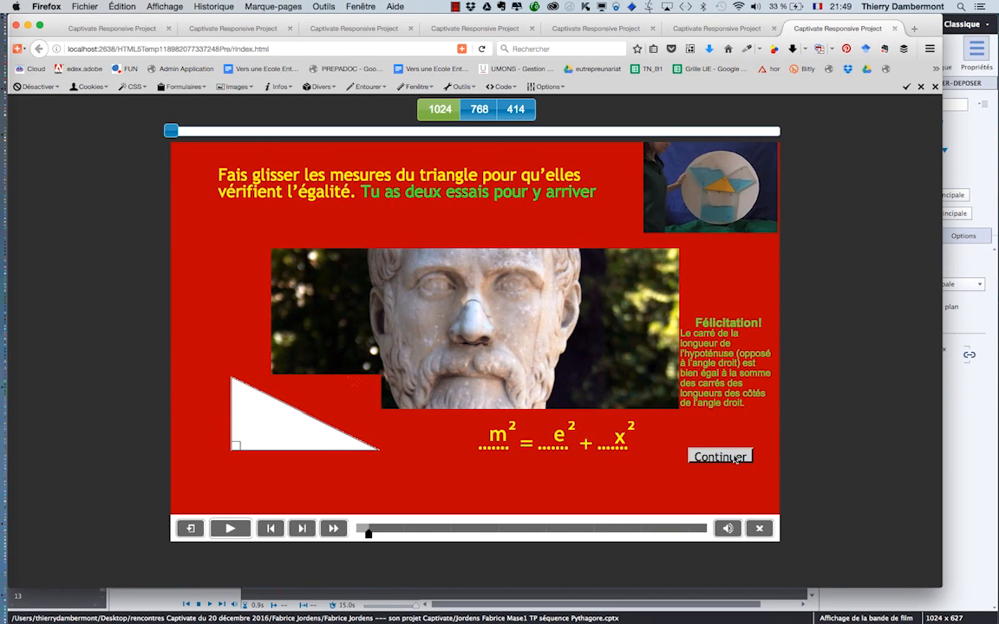
left_click(734, 457)
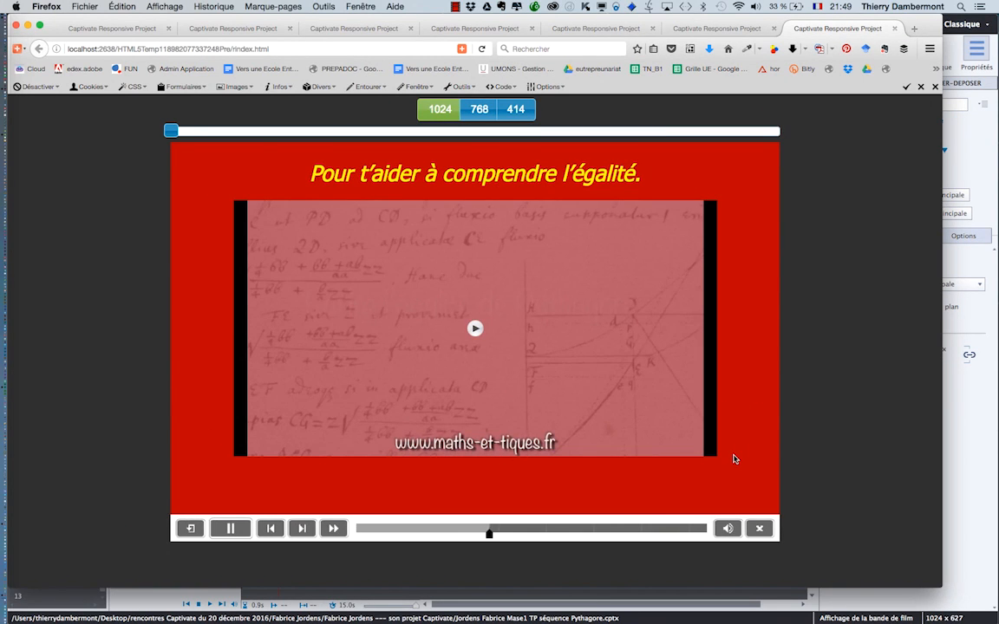